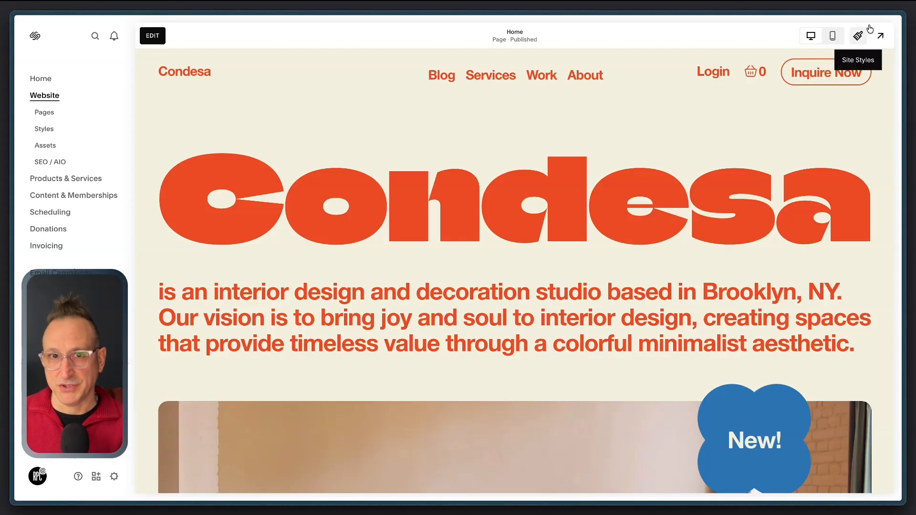
Step: Open the site styles and browse the theme collection from Professional through Innovative without applying one
{"action": "left_click", "coordinate": [858, 36]}
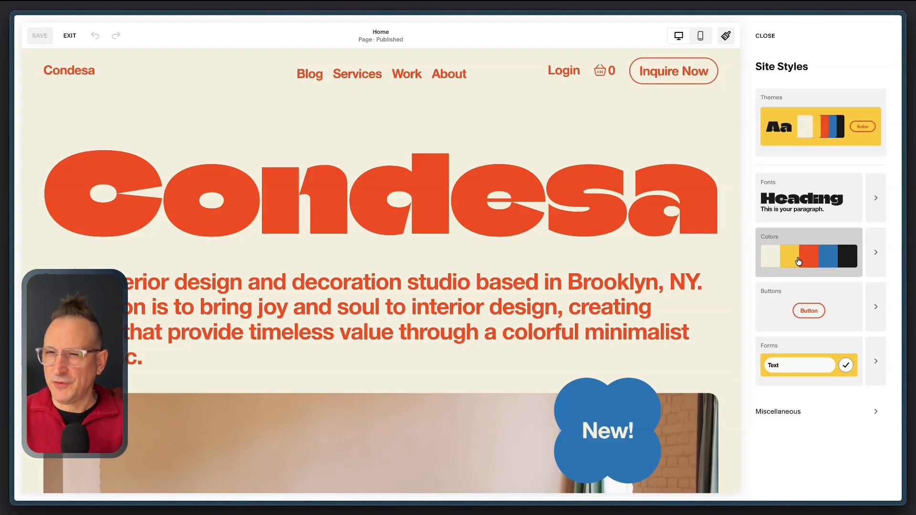
{"action": "left_click", "coordinate": [791, 116]}
{"action": "scroll", "coordinate": [650, 215], "scroll_direction": "down", "scroll_amount": 10}
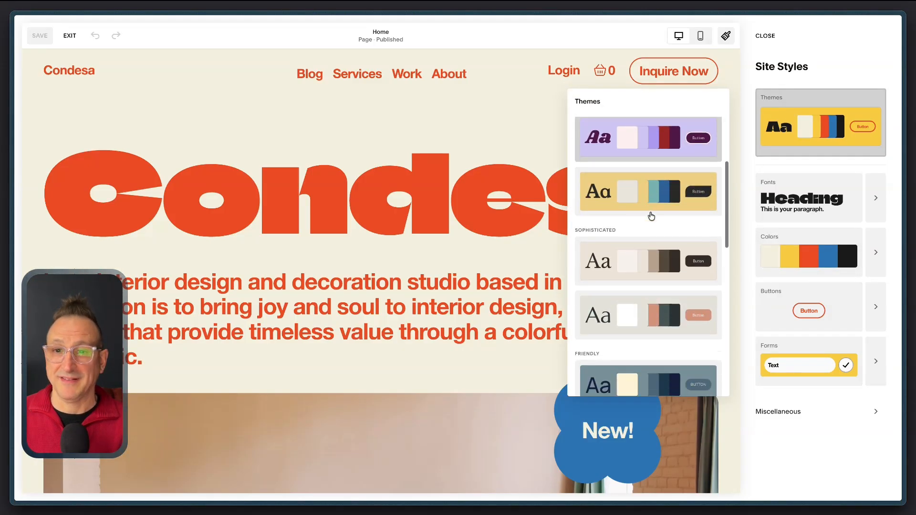
{"action": "scroll", "coordinate": [651, 216], "scroll_direction": "down", "scroll_amount": 2}
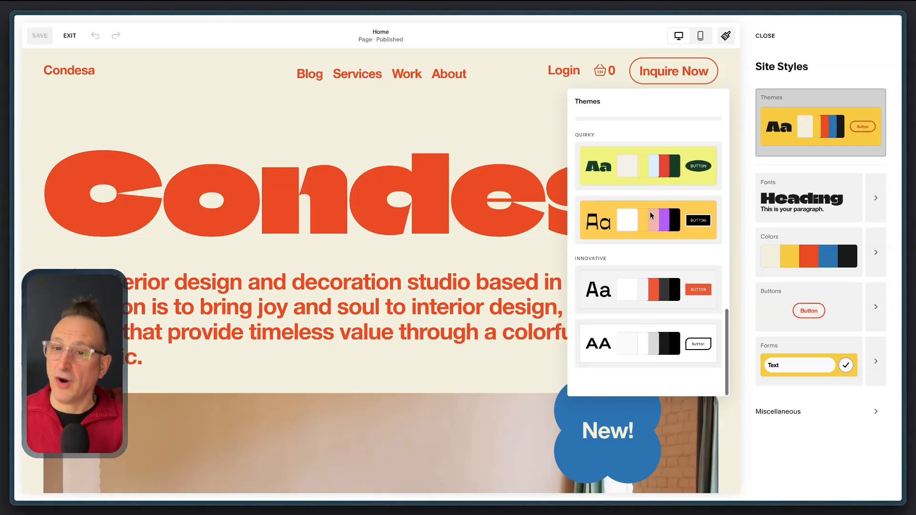
{"action": "scroll", "coordinate": [652, 216], "scroll_direction": "up", "scroll_amount": 10}
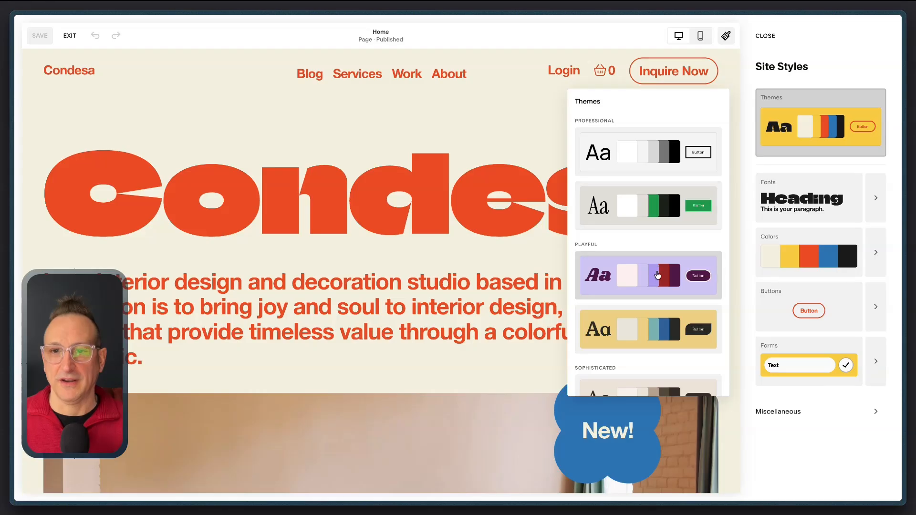
{"action": "scroll", "coordinate": [655, 286], "scroll_direction": "down", "scroll_amount": 2}
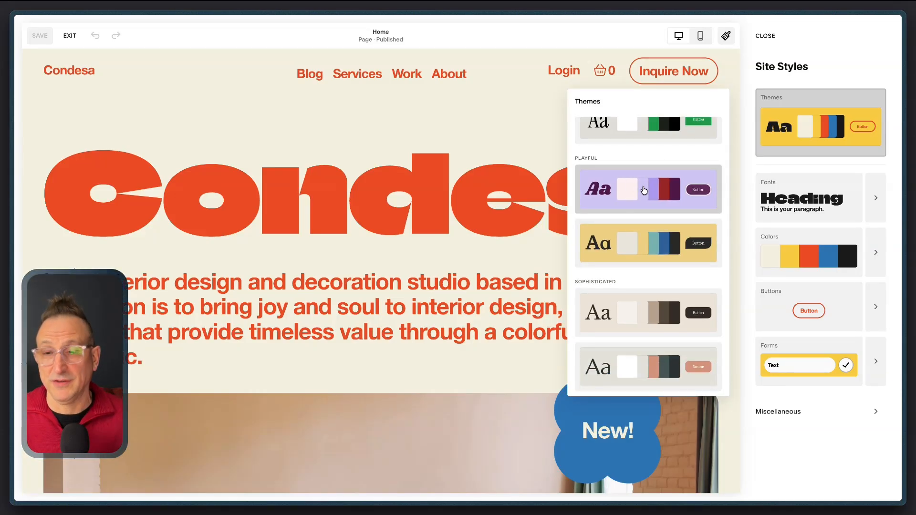
{"action": "left_click", "coordinate": [750, 178]}
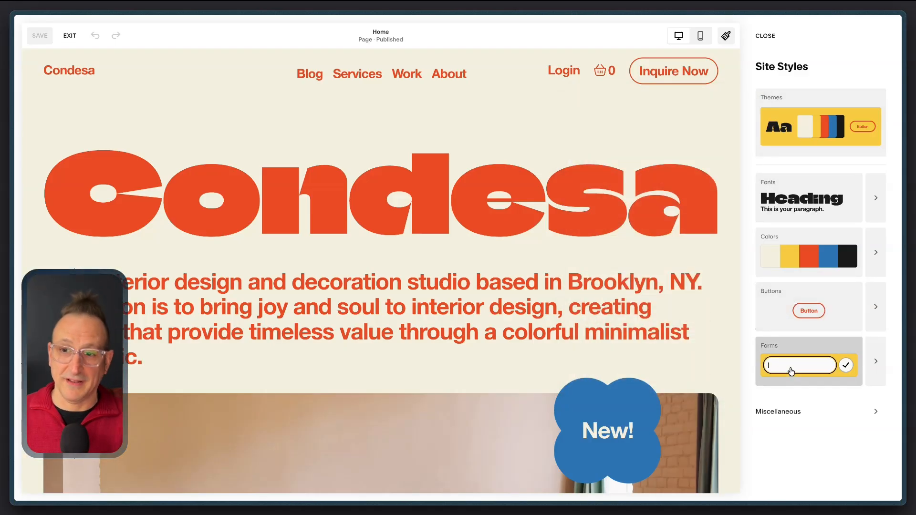
Step: Apply the recommended white, light grey, green and black color palette to the site
{"action": "left_click", "coordinate": [807, 253]}
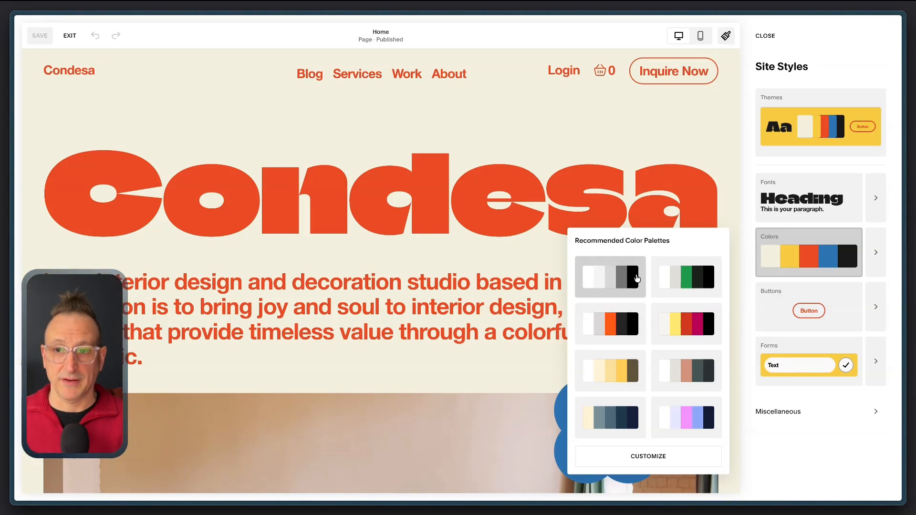
{"action": "left_click", "coordinate": [689, 281]}
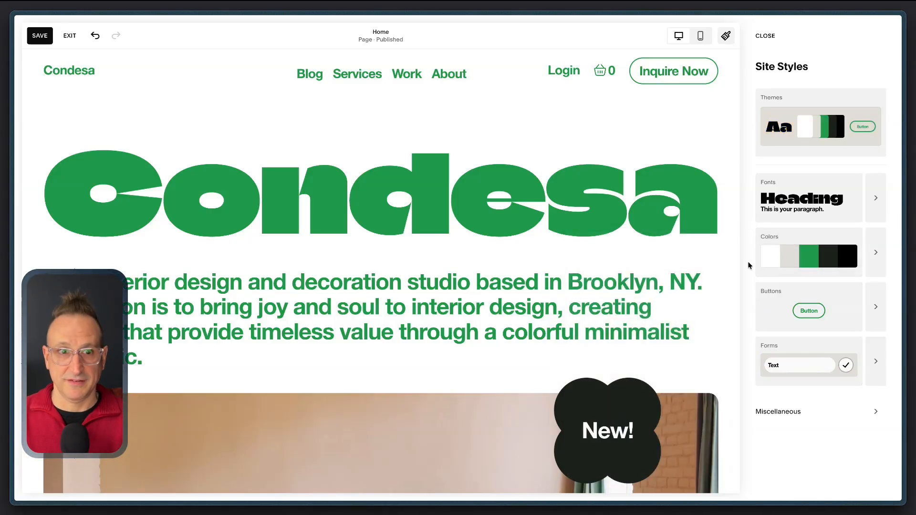
{"action": "left_click", "coordinate": [878, 252]}
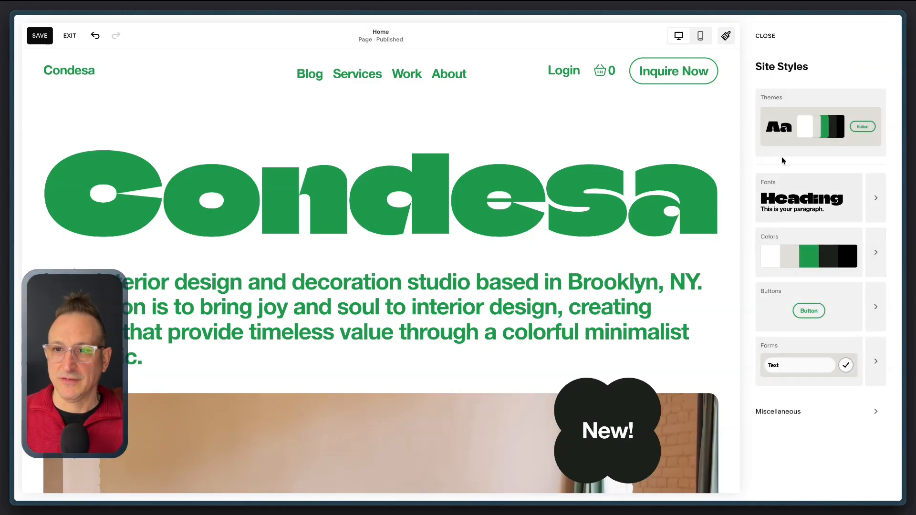
Step: Apply the recommended white, grey, orange and black color palette to the site
{"action": "left_click", "coordinate": [807, 255]}
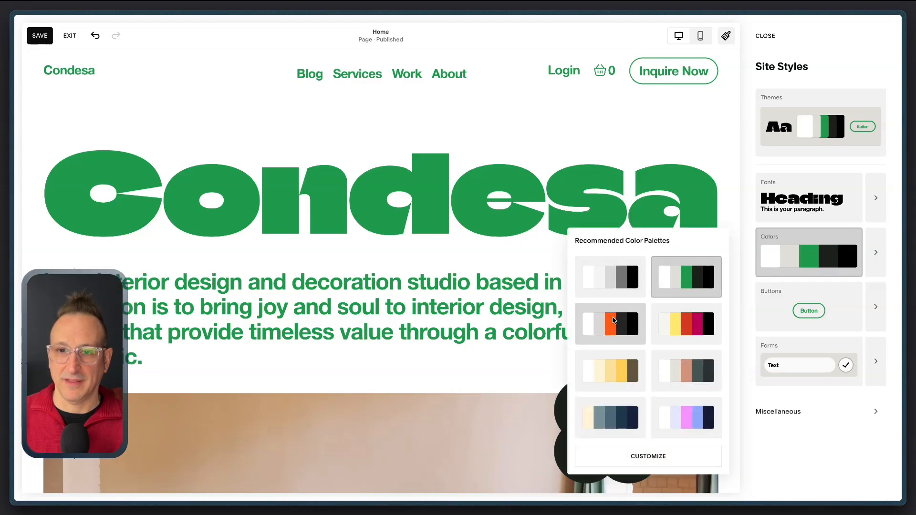
{"action": "left_click", "coordinate": [614, 320]}
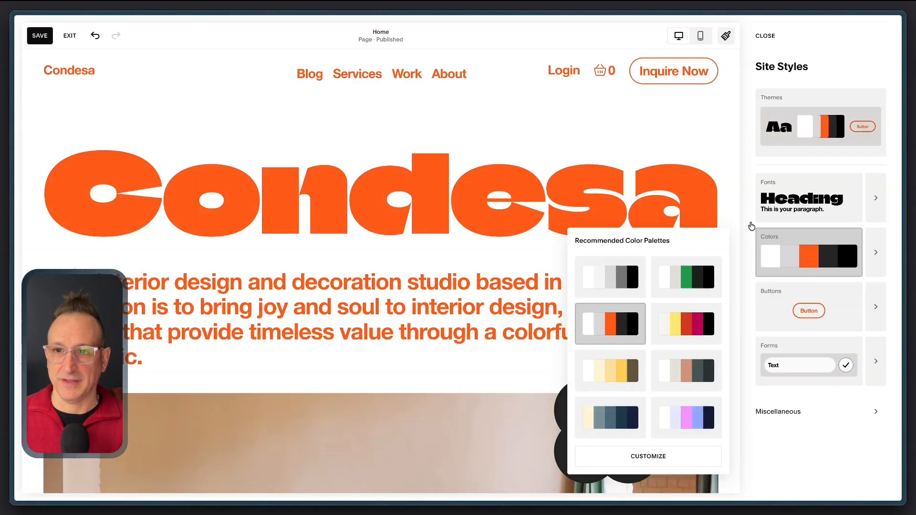
{"action": "left_click", "coordinate": [752, 227]}
Step: Open the color palette for editing and lighten its light grey color to #EBEBEB
{"action": "left_click", "coordinate": [877, 255]}
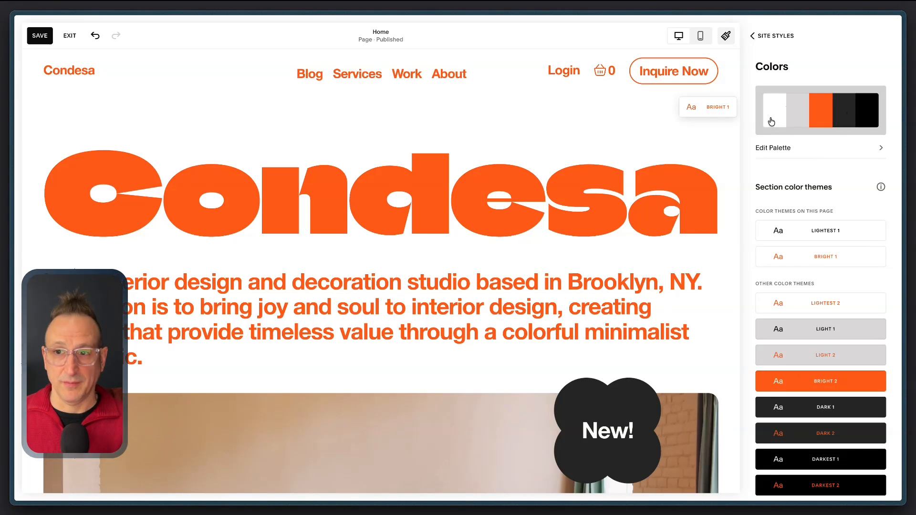
{"action": "left_click", "coordinate": [779, 149]}
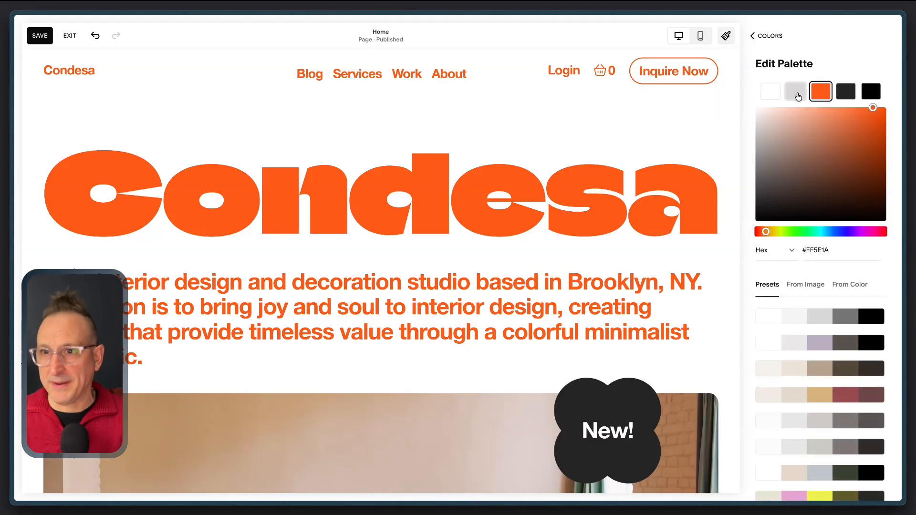
{"action": "left_click", "coordinate": [797, 92]}
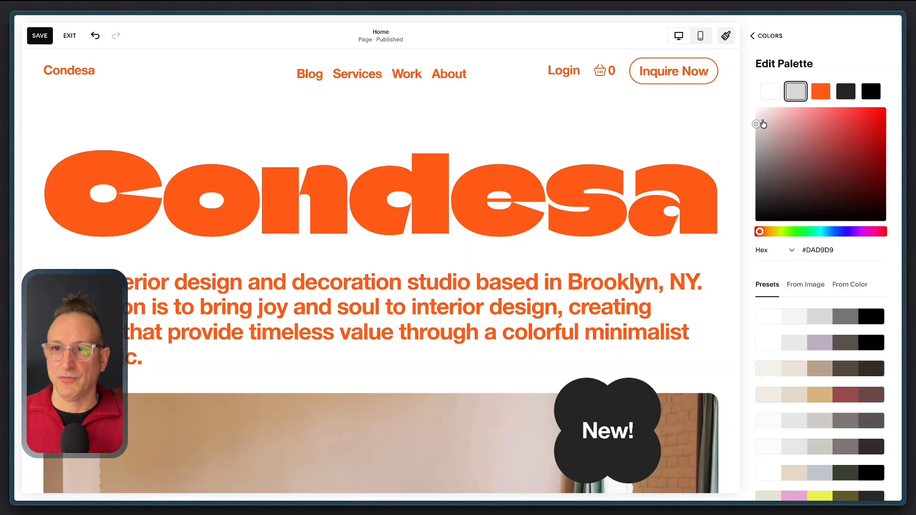
{"action": "left_click_drag", "start_coordinate": [758, 123], "coordinate": [755, 119]}
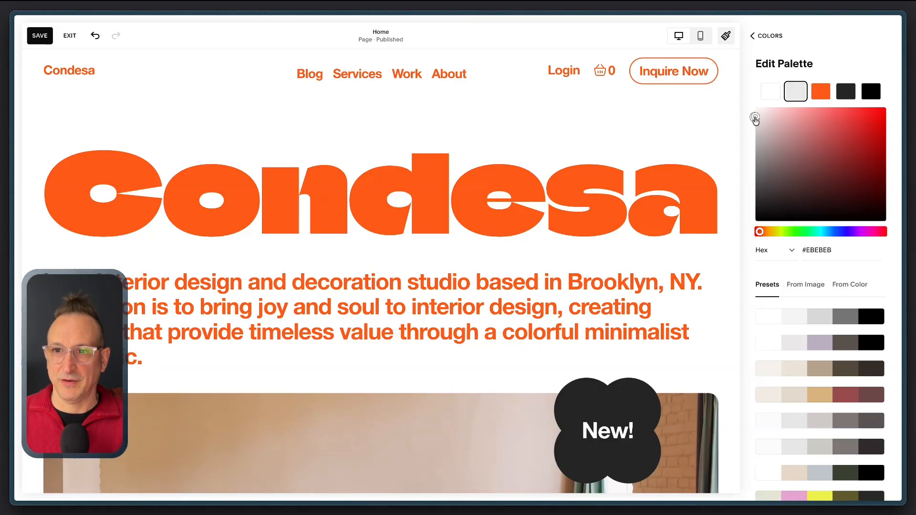
Step: Darken the palette's orange color to a reddish brown
{"action": "left_click", "coordinate": [821, 95]}
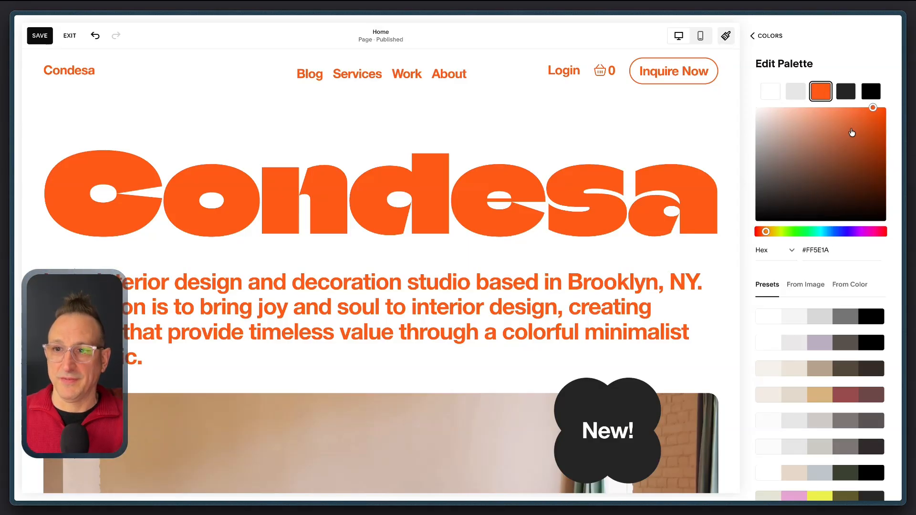
{"action": "left_click_drag", "start_coordinate": [850, 120], "coordinate": [847, 160]}
{"action": "left_click", "coordinate": [846, 91]}
{"action": "left_click", "coordinate": [872, 93]}
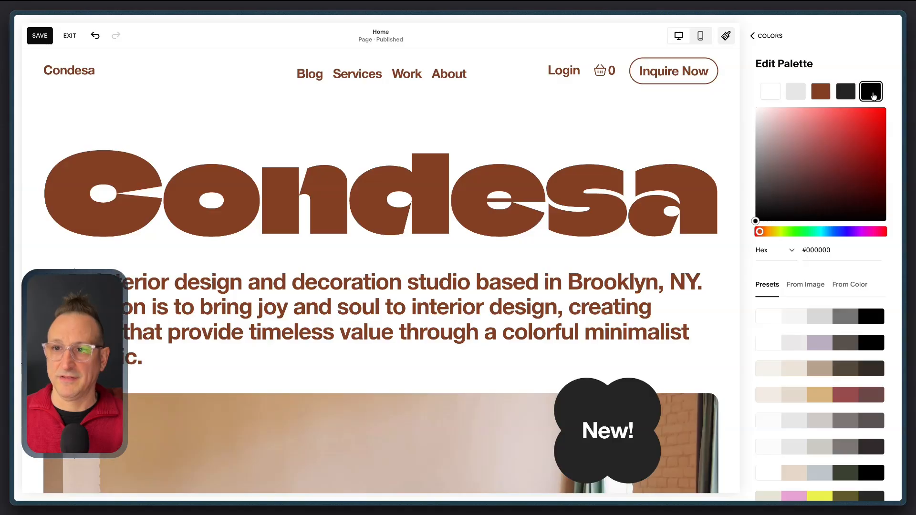
Step: Change the palette's dark grey fourth color to the yellow-green #DCE657
{"action": "left_click", "coordinate": [845, 91]}
{"action": "mouse_move", "coordinate": [763, 192]}
{"action": "left_mouse_down"}
{"action": "mouse_move", "coordinate": [756, 180]}
{"action": "mouse_move", "coordinate": [766, 180]}
{"action": "left_mouse_up"}
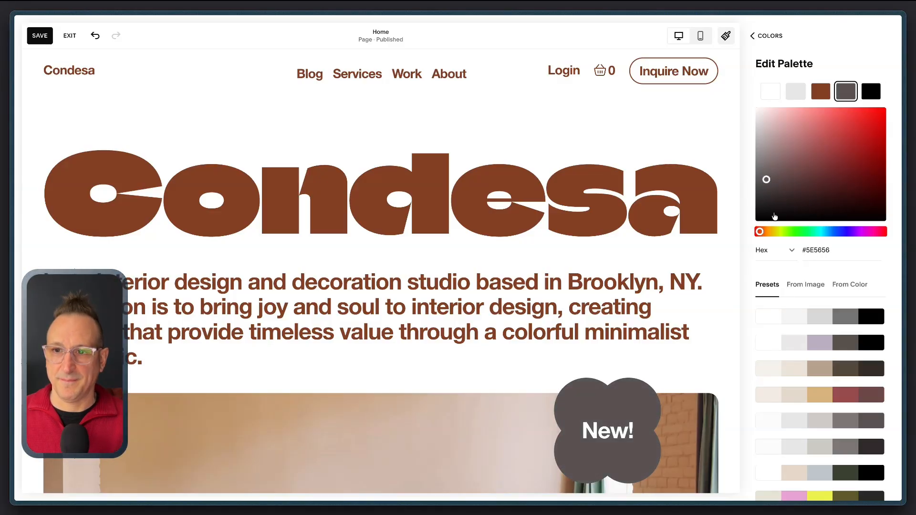
{"action": "left_click", "coordinate": [783, 232]}
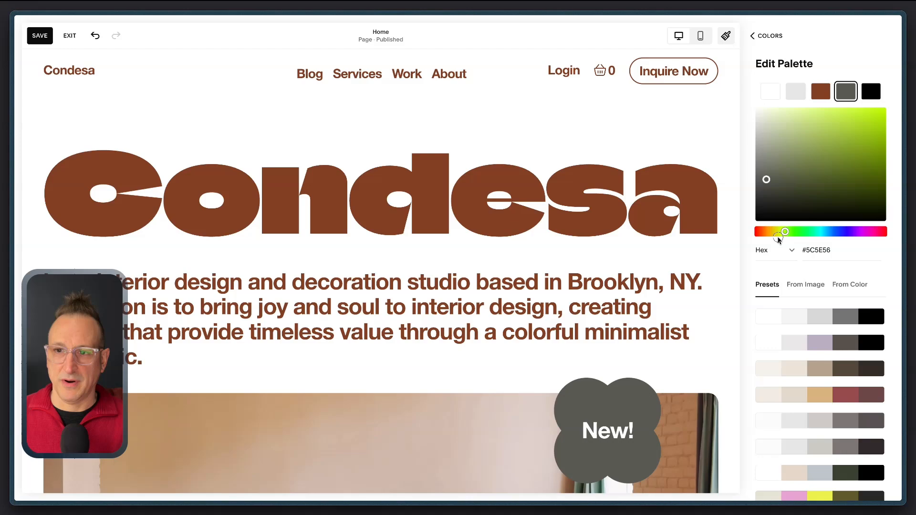
{"action": "left_click", "coordinate": [781, 232]}
{"action": "left_click_drag", "start_coordinate": [789, 184], "coordinate": [838, 109]}
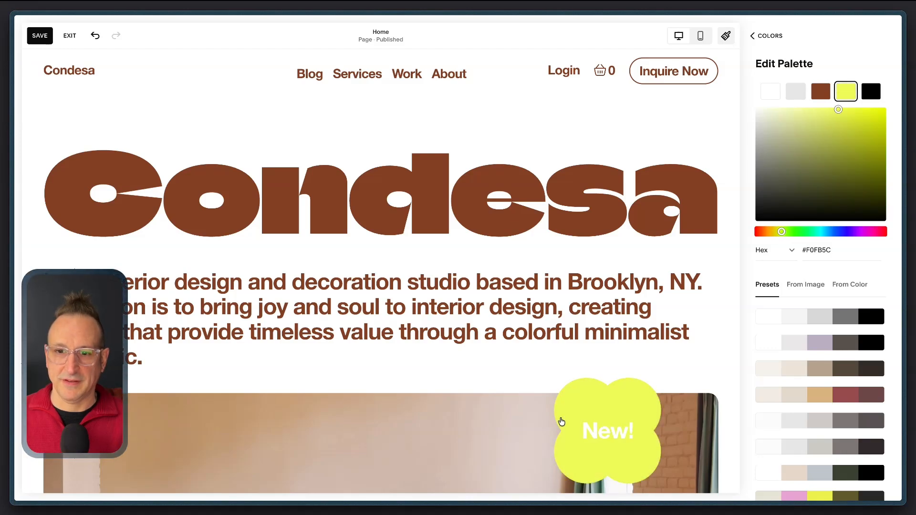
{"action": "scroll", "coordinate": [590, 411], "scroll_direction": "down", "scroll_amount": 4}
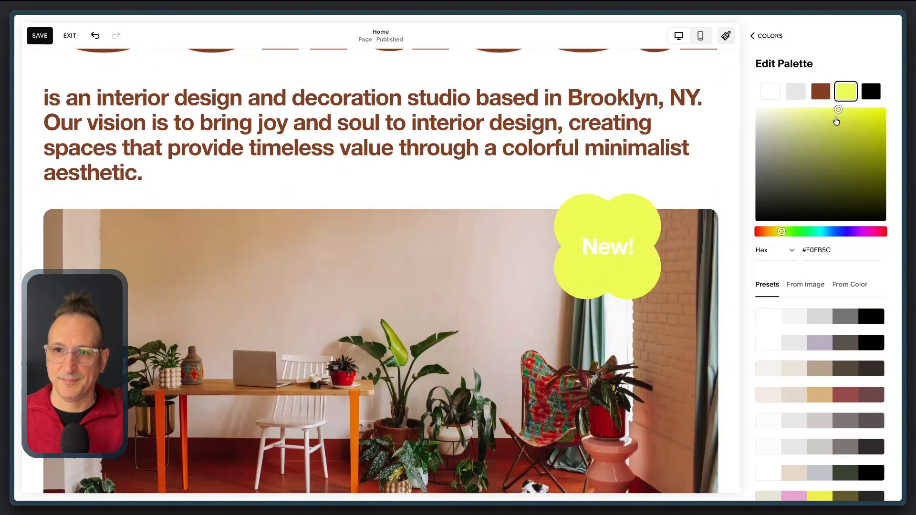
{"action": "left_click", "coordinate": [837, 117]}
{"action": "left_click_drag", "start_coordinate": [838, 117], "coordinate": [836, 119]}
{"action": "scroll", "coordinate": [667, 141], "scroll_direction": "up", "scroll_amount": 4}
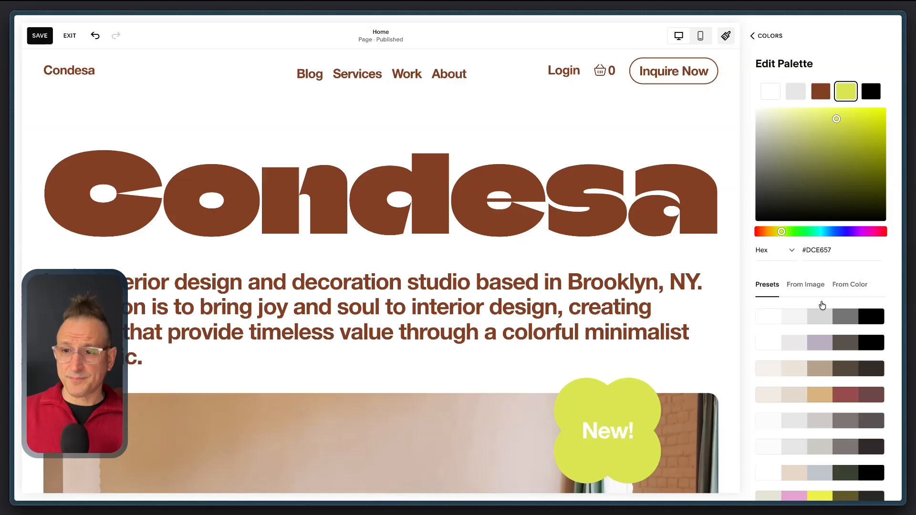
Step: Try out preset palettes on the site, including the greyscale, beige-brown, pink-yellow-olive and lavender-green ones
{"action": "scroll", "coordinate": [802, 290], "scroll_direction": "down", "scroll_amount": 6}
{"action": "scroll", "coordinate": [802, 292], "scroll_direction": "up", "scroll_amount": 6}
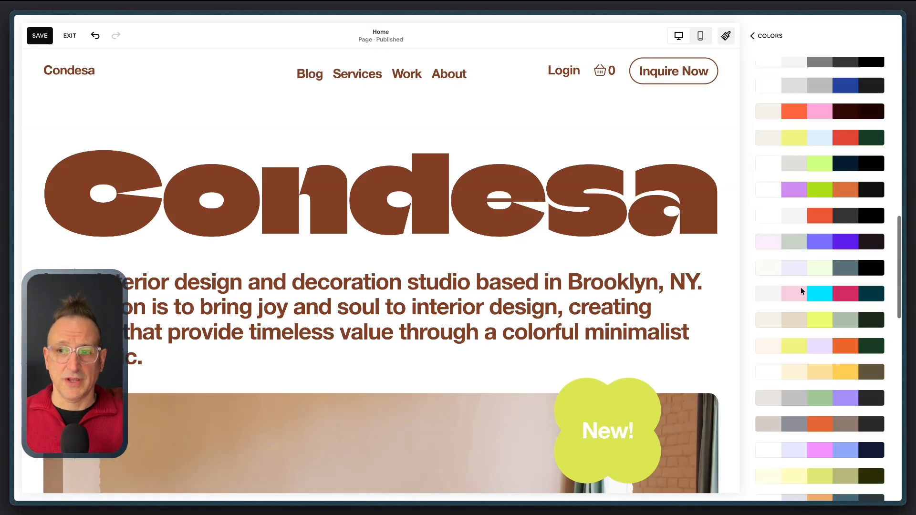
{"action": "left_click", "coordinate": [815, 317]}
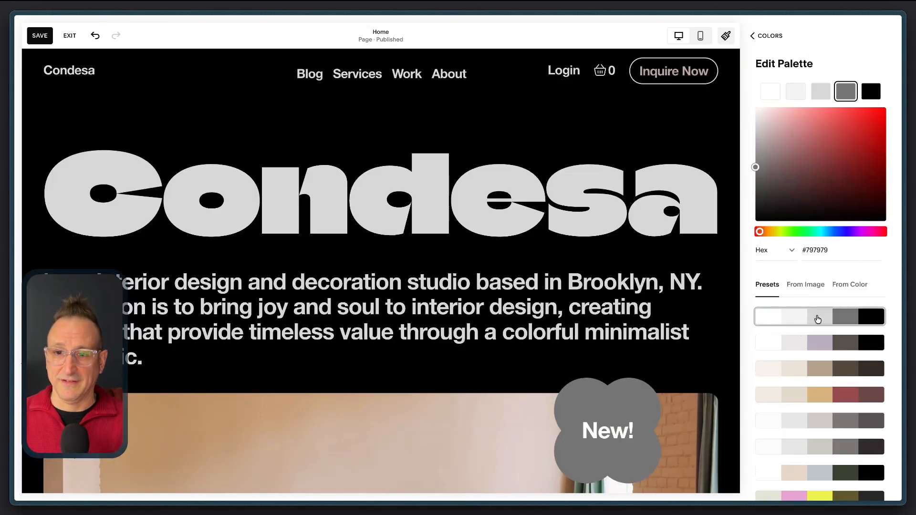
{"action": "left_click", "coordinate": [818, 369]}
{"action": "scroll", "coordinate": [820, 375], "scroll_direction": "down", "scroll_amount": 1}
{"action": "scroll", "coordinate": [819, 375], "scroll_direction": "down", "scroll_amount": 3}
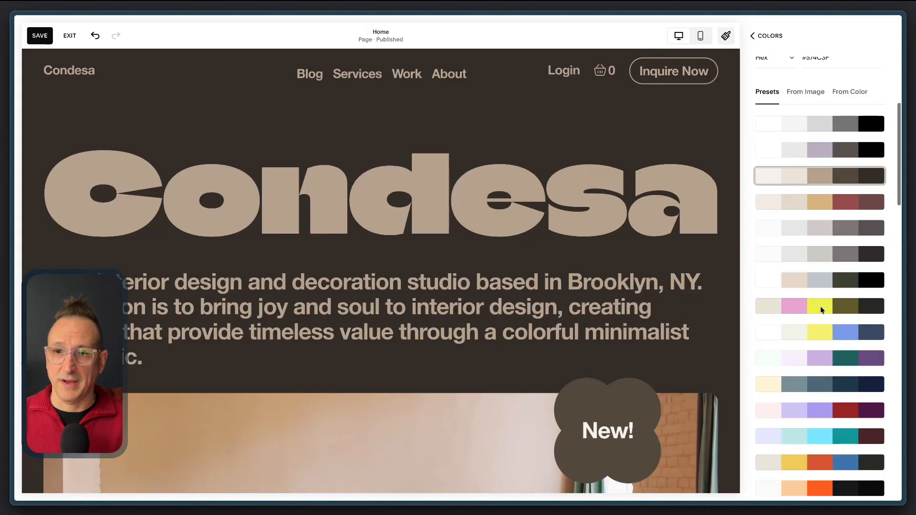
{"action": "left_click", "coordinate": [821, 307]}
{"action": "left_click", "coordinate": [822, 358]}
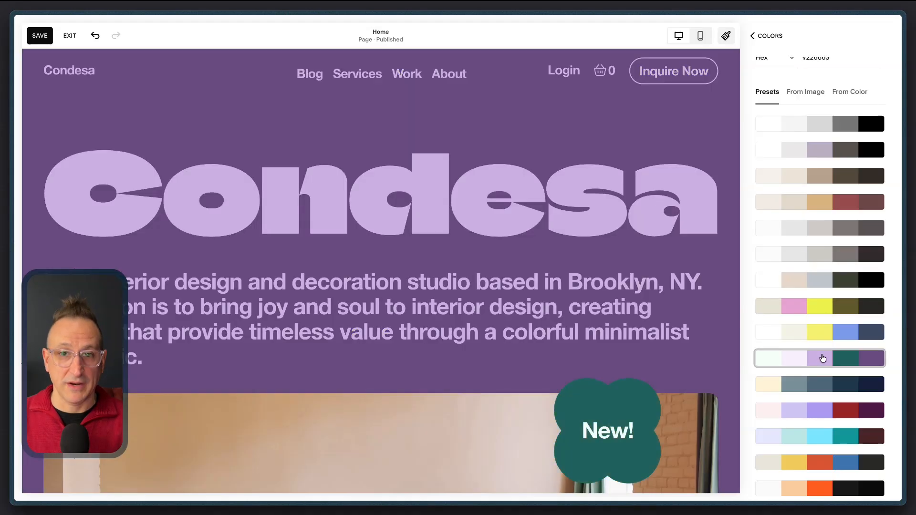
{"action": "scroll", "coordinate": [820, 302], "scroll_direction": "up", "scroll_amount": 4}
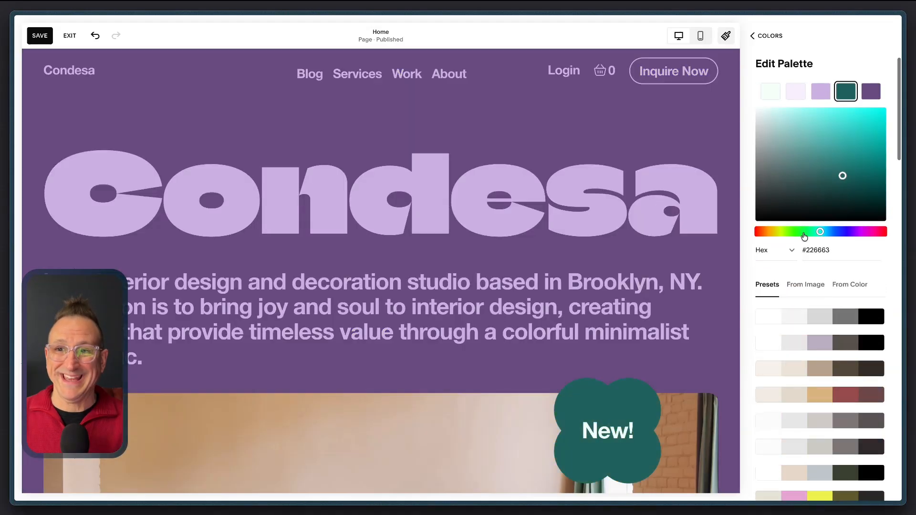
{"action": "left_click", "coordinate": [827, 369]}
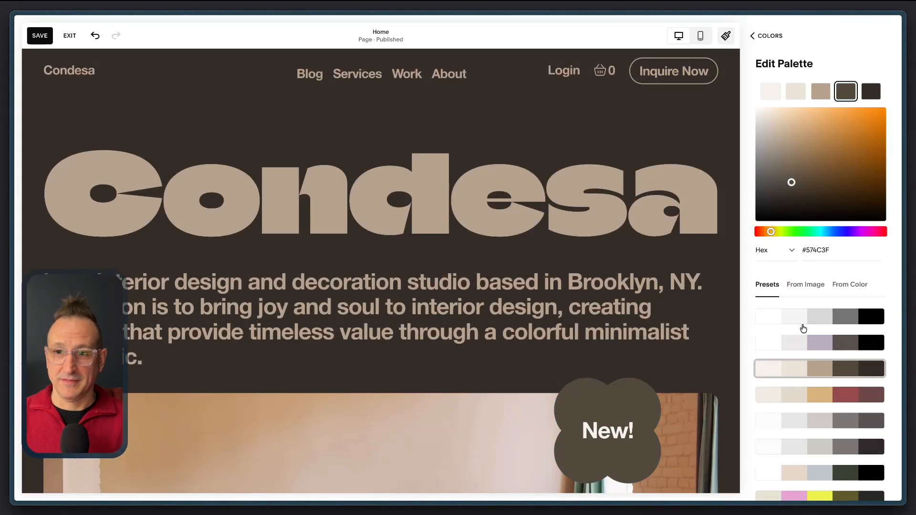
Step: Apply the preset palette of white, yellow, pink, purple and black
{"action": "scroll", "coordinate": [803, 324], "scroll_direction": "down", "scroll_amount": 15}
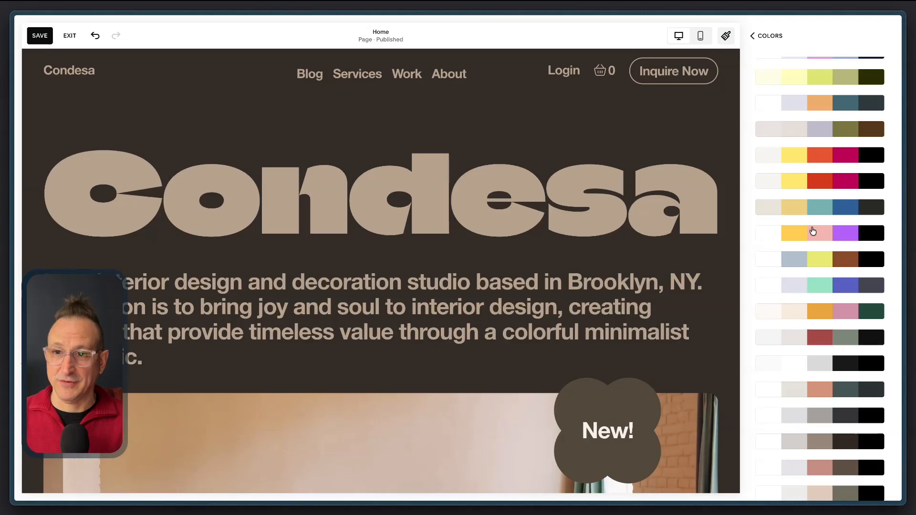
{"action": "left_click", "coordinate": [812, 234]}
{"action": "scroll", "coordinate": [812, 197], "scroll_direction": "up", "scroll_amount": 15}
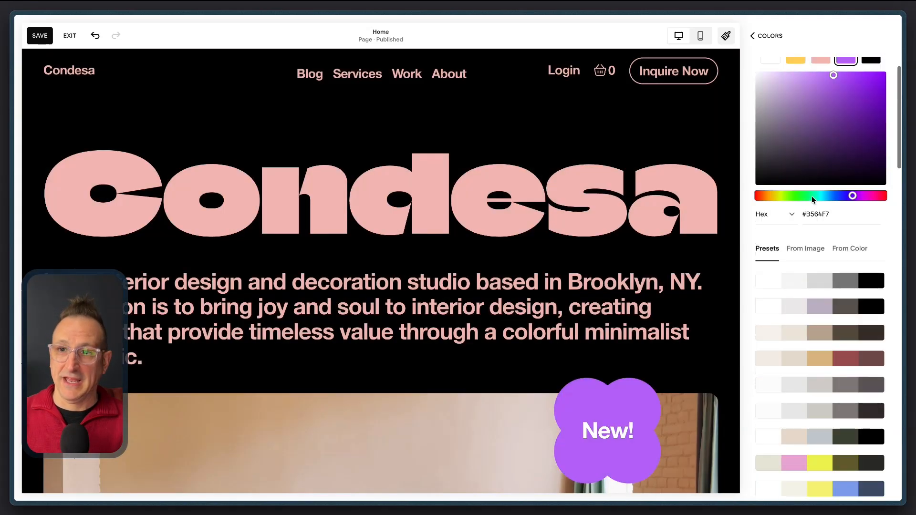
Step: Go back to the color settings and review the section color themes for the page
{"action": "left_click", "coordinate": [771, 36]}
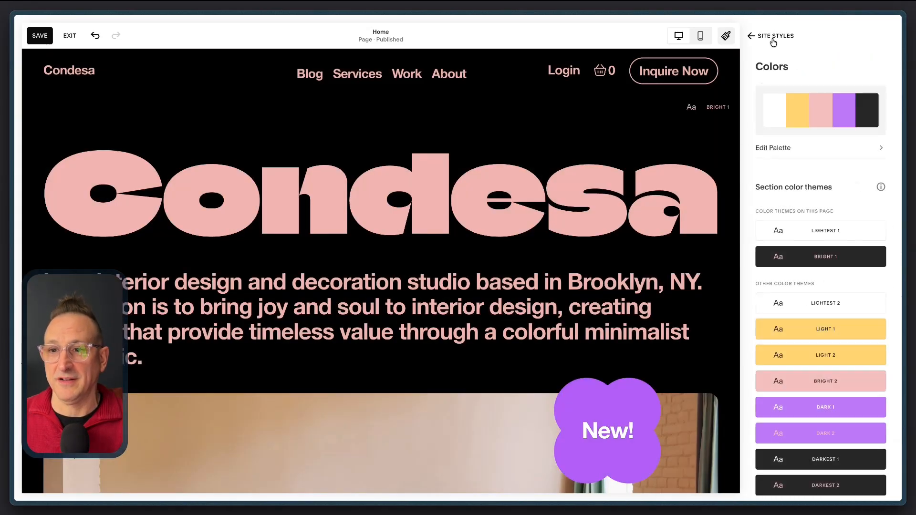
{"action": "scroll", "coordinate": [819, 246], "scroll_direction": "down", "scroll_amount": 1}
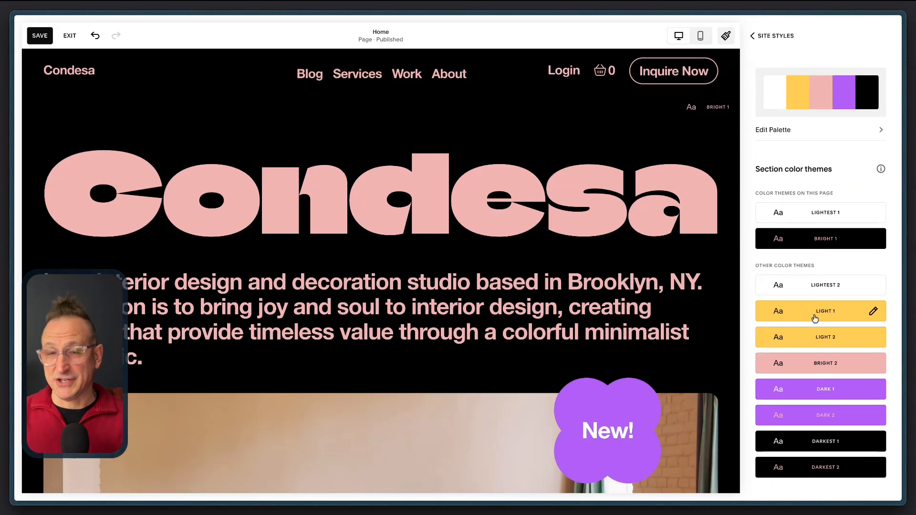
{"action": "scroll", "coordinate": [797, 251], "scroll_direction": "up", "scroll_amount": 1}
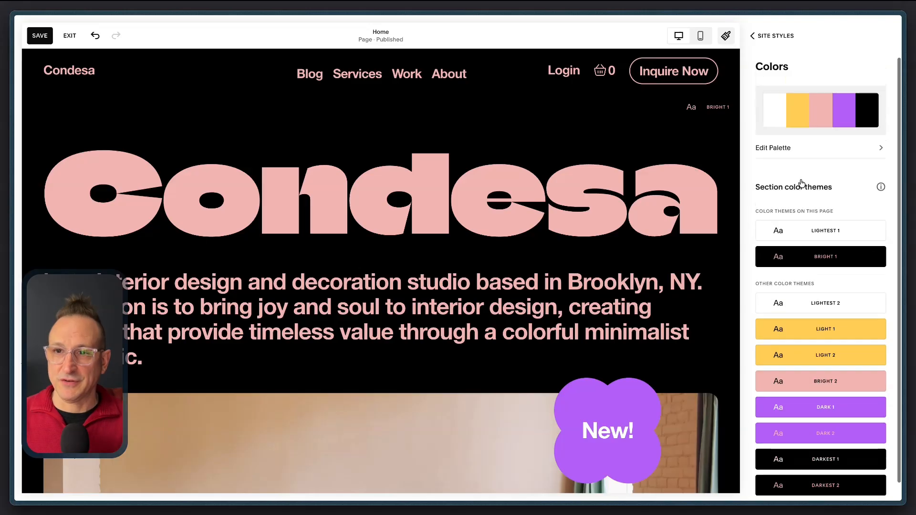
Step: Apply the recommended color palette of white, light grey, orange, dark grey and black to the site
{"action": "left_click", "coordinate": [783, 36]}
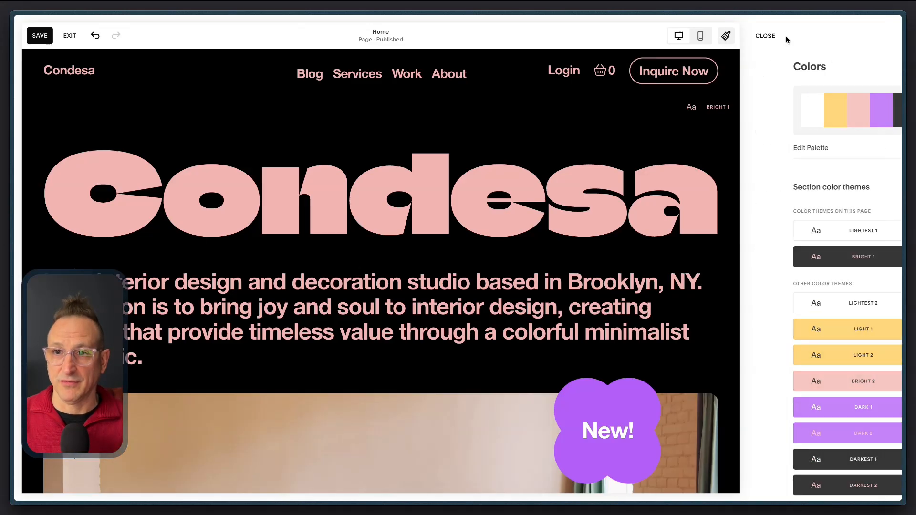
{"action": "left_click", "coordinate": [807, 262]}
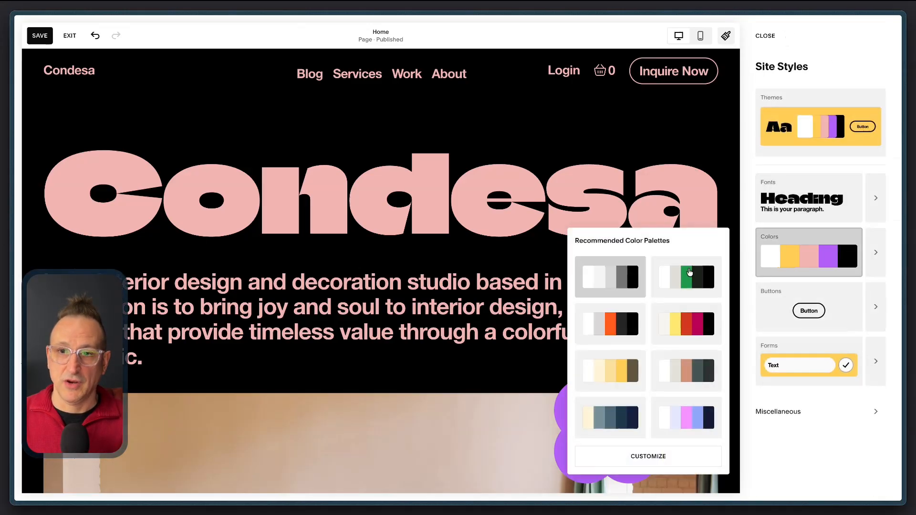
{"action": "left_click", "coordinate": [611, 323]}
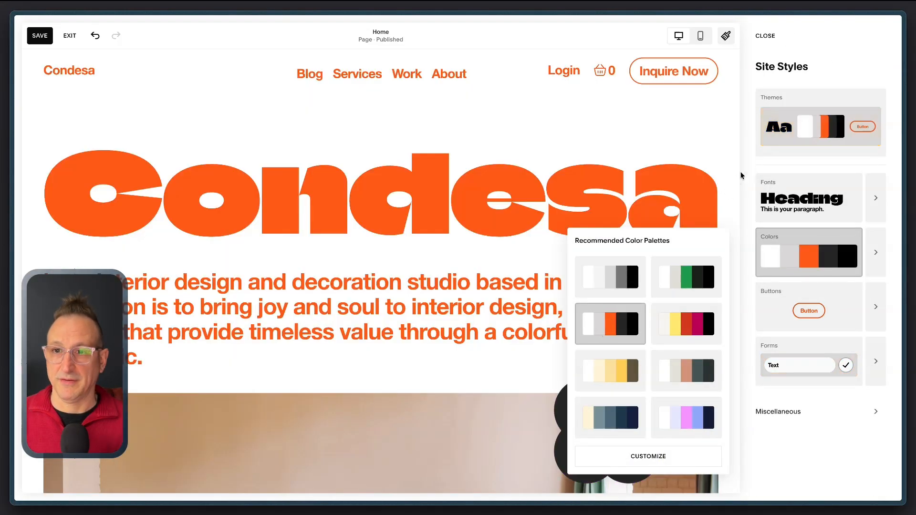
Step: Open the detailed color settings and examine which section color themes the home page's sections use
{"action": "left_click", "coordinate": [877, 253]}
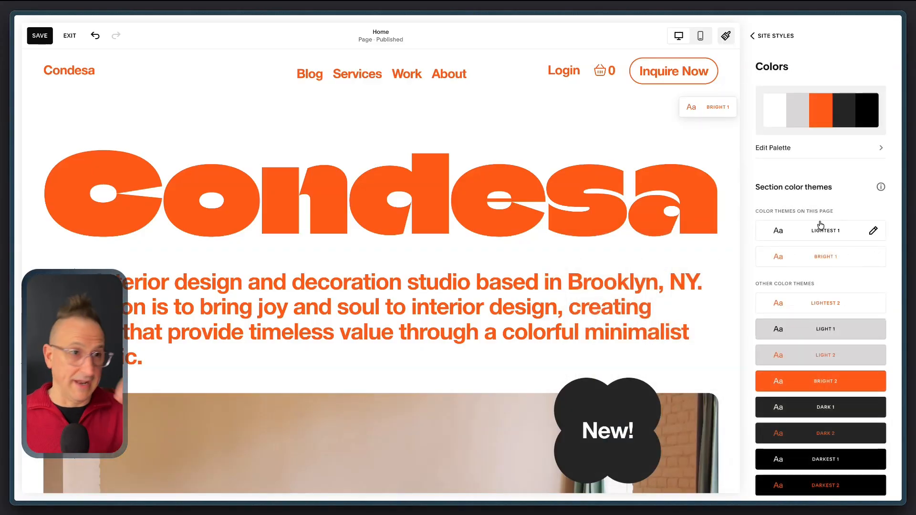
{"action": "scroll", "coordinate": [820, 224], "scroll_direction": "down", "scroll_amount": 1}
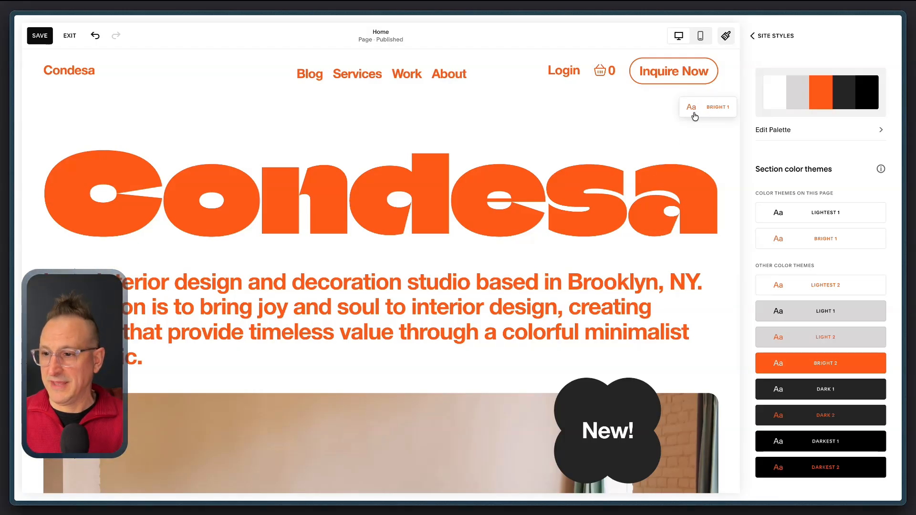
{"action": "scroll", "coordinate": [702, 139], "scroll_direction": "down", "scroll_amount": 15}
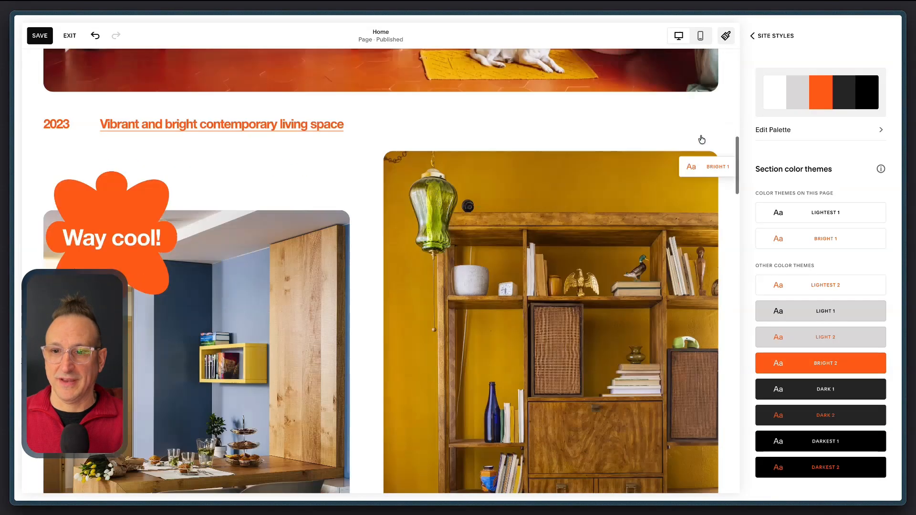
{"action": "scroll", "coordinate": [717, 91], "scroll_direction": "up", "scroll_amount": 15}
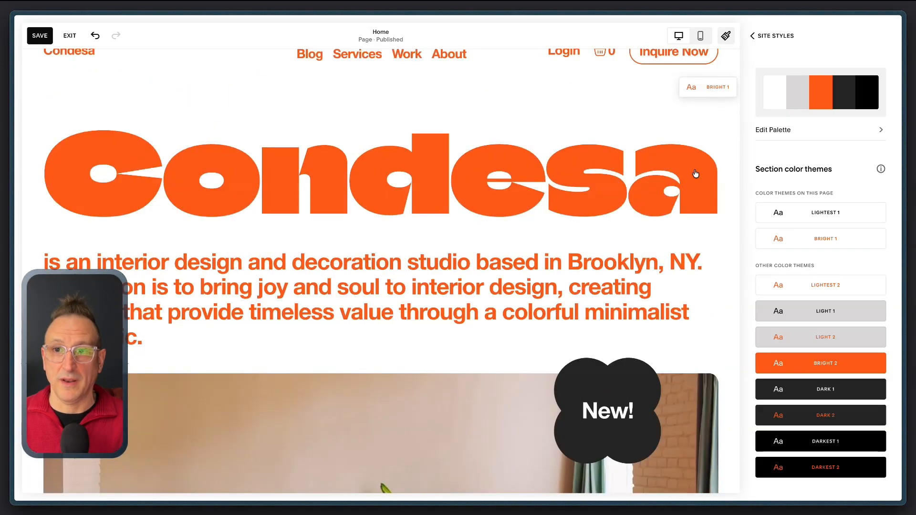
{"action": "scroll", "coordinate": [695, 174], "scroll_direction": "down", "scroll_amount": 15}
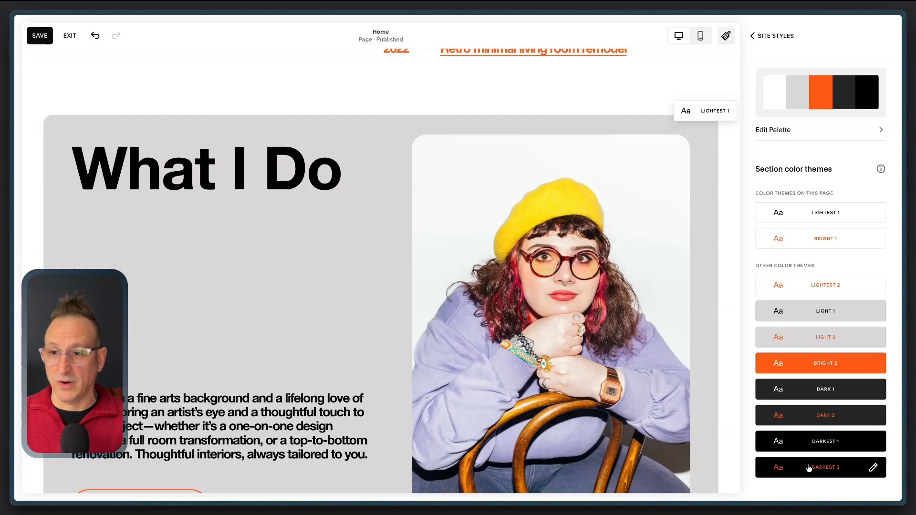
{"action": "scroll", "coordinate": [738, 258], "scroll_direction": "up", "scroll_amount": 10}
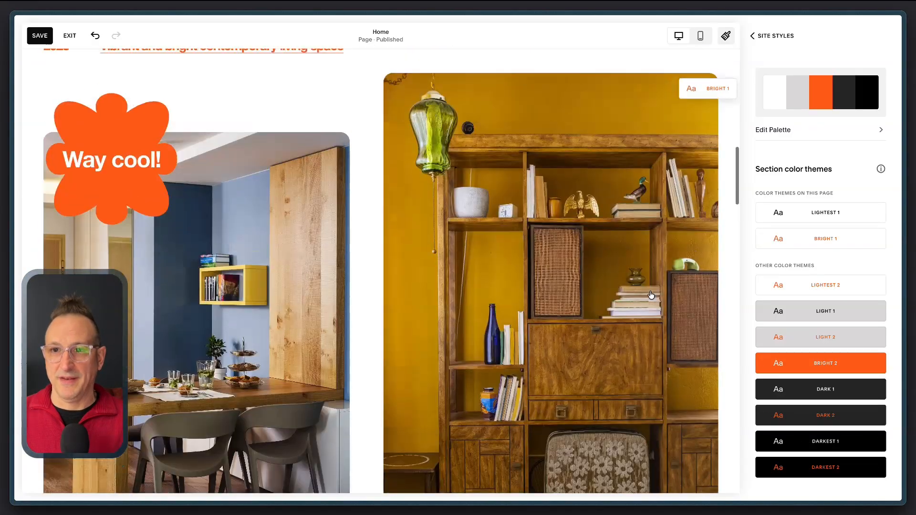
{"action": "scroll", "coordinate": [792, 234], "scroll_direction": "up", "scroll_amount": 1}
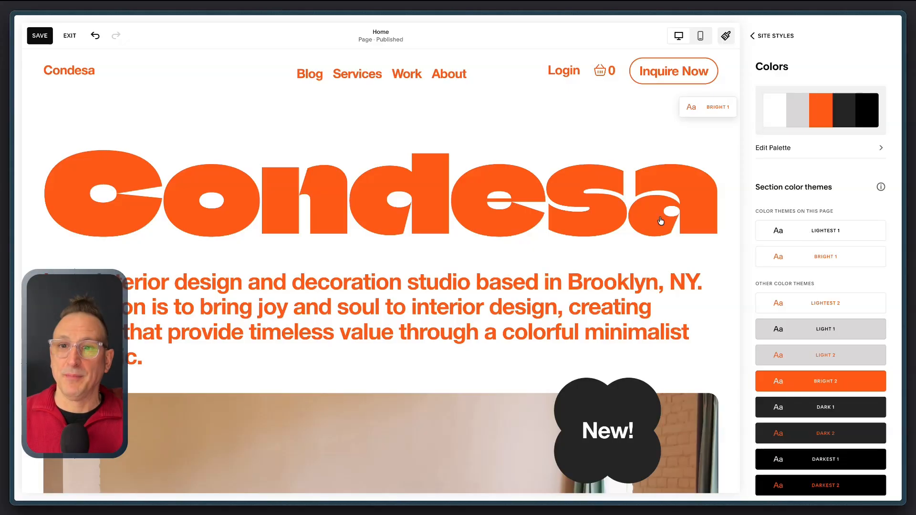
{"action": "scroll", "coordinate": [570, 271], "scroll_direction": "down", "scroll_amount": 15}
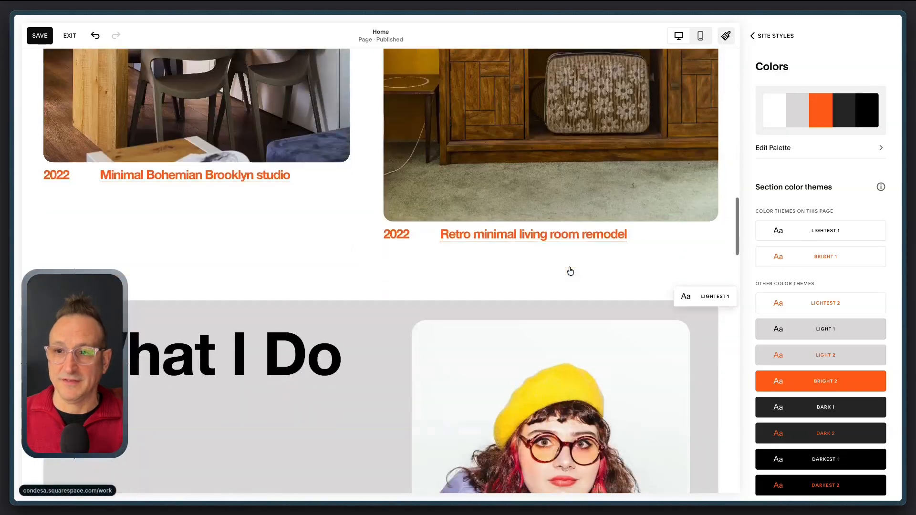
{"action": "scroll", "coordinate": [569, 270], "scroll_direction": "up", "scroll_amount": 3}
{"action": "scroll", "coordinate": [570, 270], "scroll_direction": "up", "scroll_amount": 1}
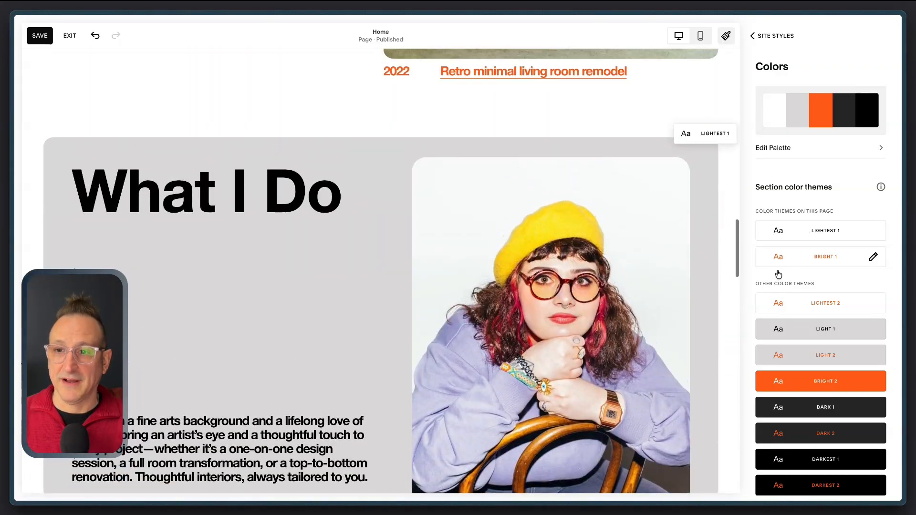
Step: Review the individual element colors of the Lightest 1 color theme and return to the color settings
{"action": "left_click", "coordinate": [817, 233]}
{"action": "scroll", "coordinate": [816, 248], "scroll_direction": "down", "scroll_amount": 10}
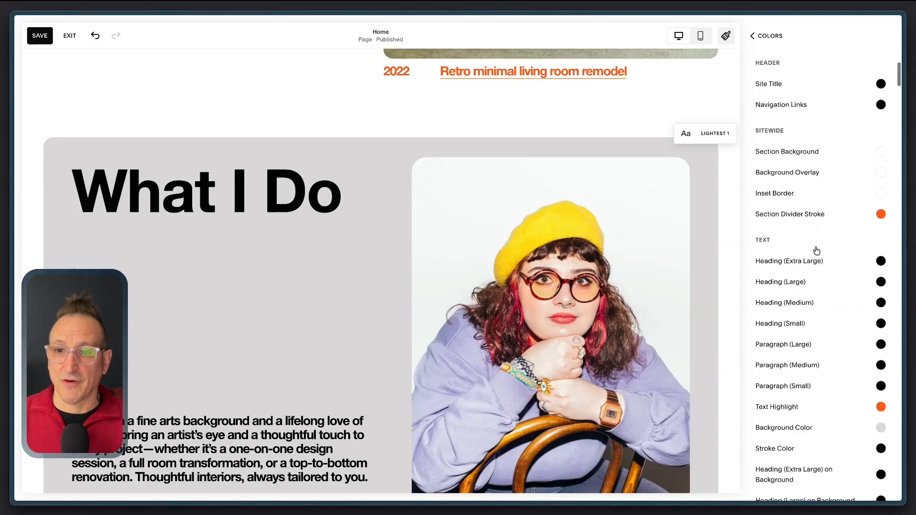
{"action": "scroll", "coordinate": [816, 250], "scroll_direction": "down", "scroll_amount": 15}
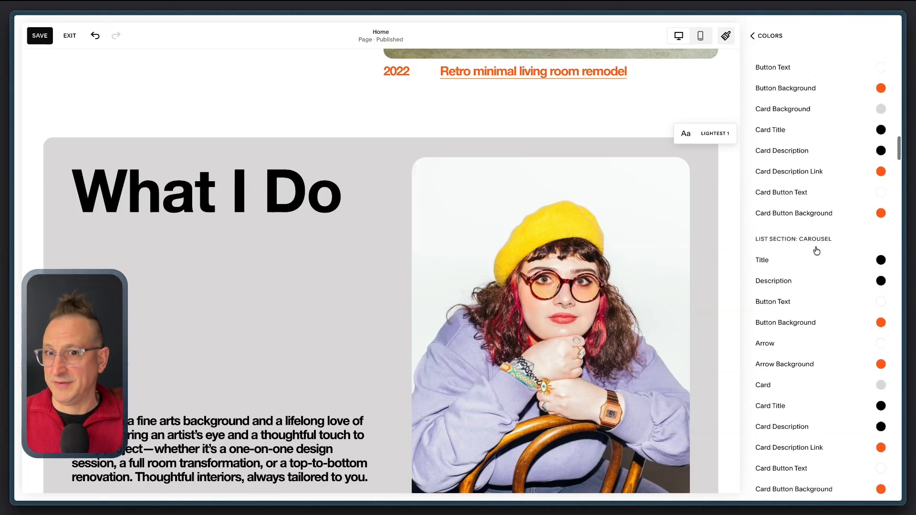
{"action": "scroll", "coordinate": [817, 251], "scroll_direction": "up", "scroll_amount": 18}
{"action": "scroll", "coordinate": [817, 252], "scroll_direction": "up", "scroll_amount": 8}
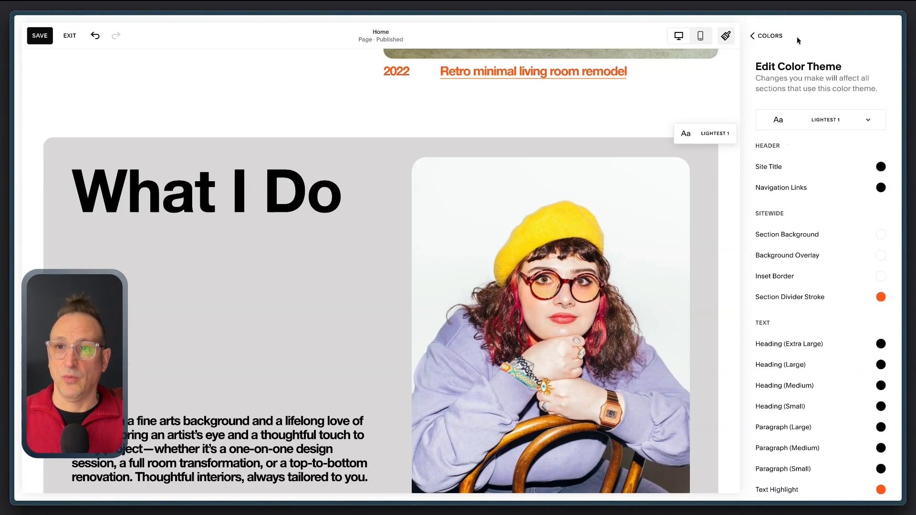
{"action": "left_click", "coordinate": [773, 35]}
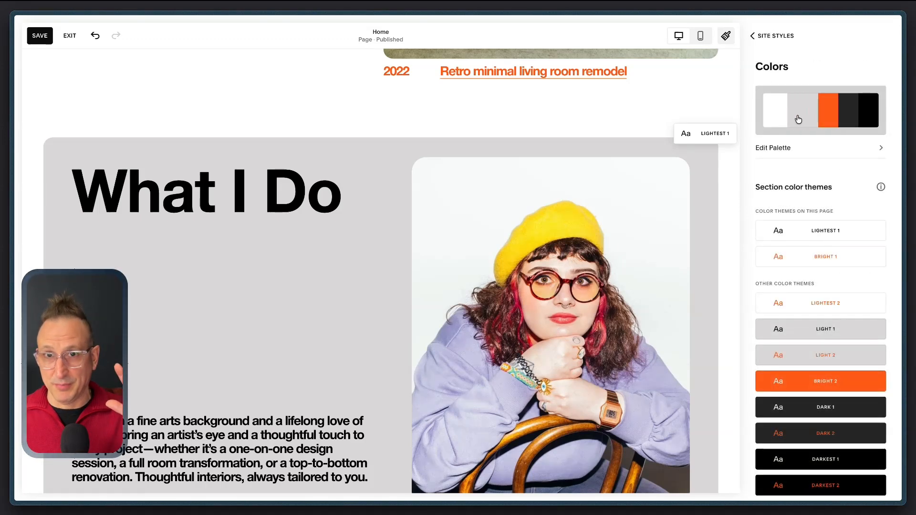
Step: Set the section background of the Lightest 1 color theme to the custom dark green #474F41
{"action": "scroll", "coordinate": [817, 288], "scroll_direction": "down", "scroll_amount": 1}
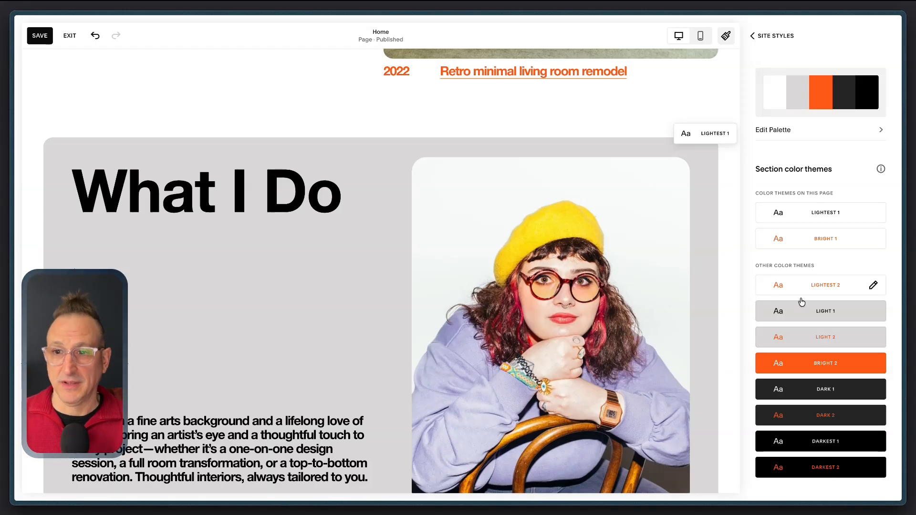
{"action": "scroll", "coordinate": [687, 242], "scroll_direction": "down", "scroll_amount": 1}
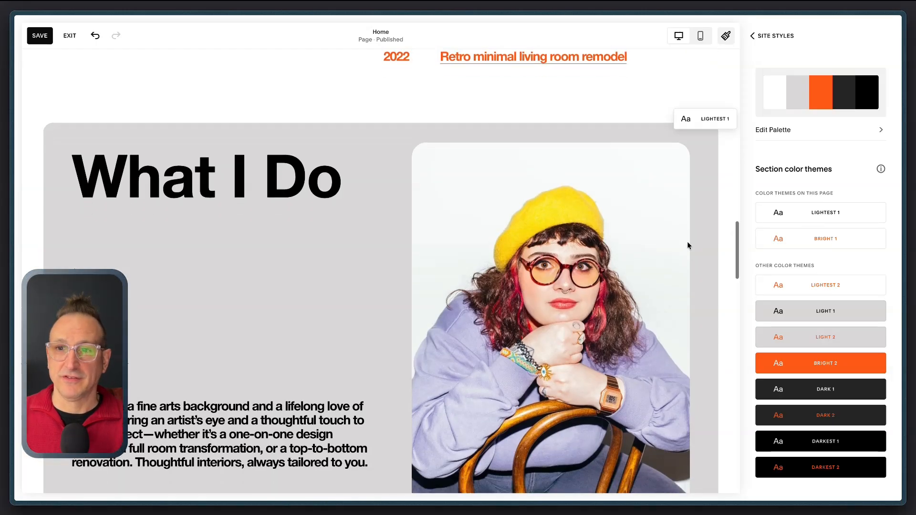
{"action": "left_click", "coordinate": [836, 214]}
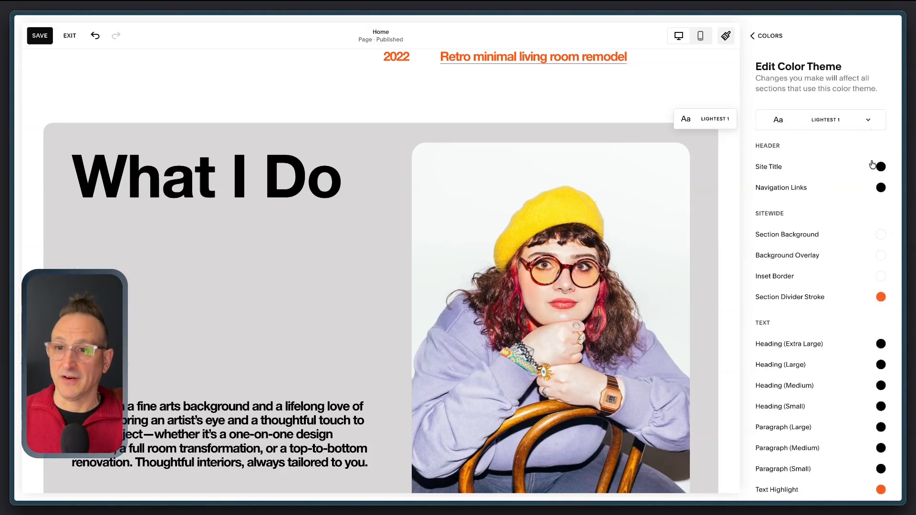
{"action": "scroll", "coordinate": [679, 190], "scroll_direction": "down", "scroll_amount": 2}
{"action": "scroll", "coordinate": [811, 244], "scroll_direction": "down", "scroll_amount": 1}
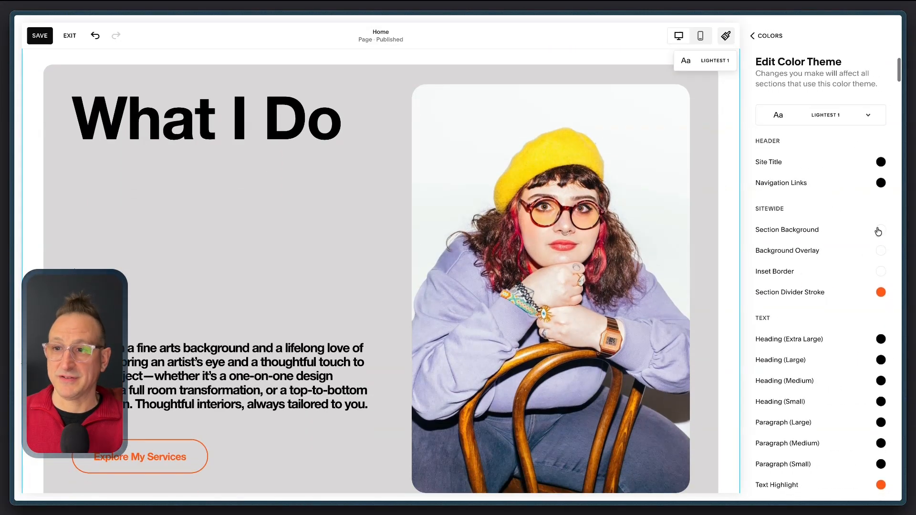
{"action": "left_click", "coordinate": [880, 232]}
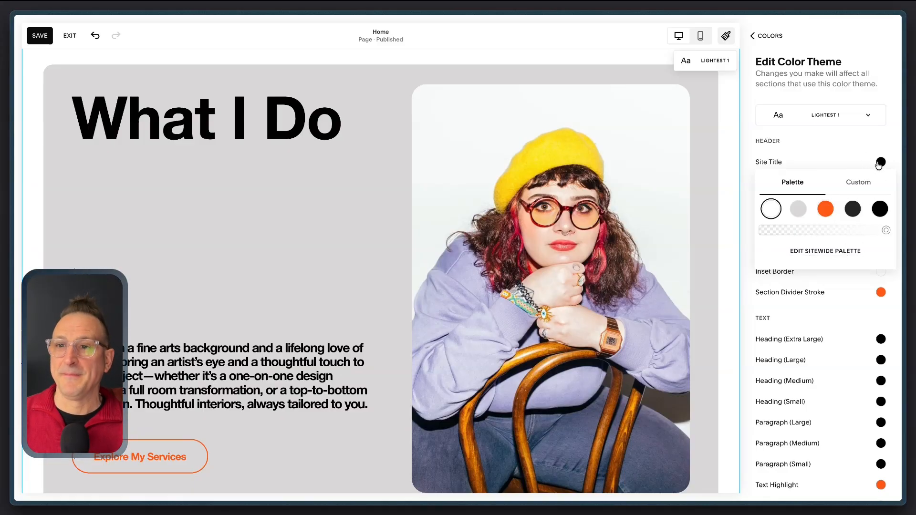
{"action": "left_click", "coordinate": [857, 184]}
{"action": "mouse_move", "coordinate": [797, 217]}
{"action": "left_mouse_down"}
{"action": "mouse_move", "coordinate": [786, 208]}
{"action": "mouse_move", "coordinate": [802, 217]}
{"action": "mouse_move", "coordinate": [784, 237]}
{"action": "left_mouse_up"}
{"action": "left_click", "coordinate": [794, 279]}
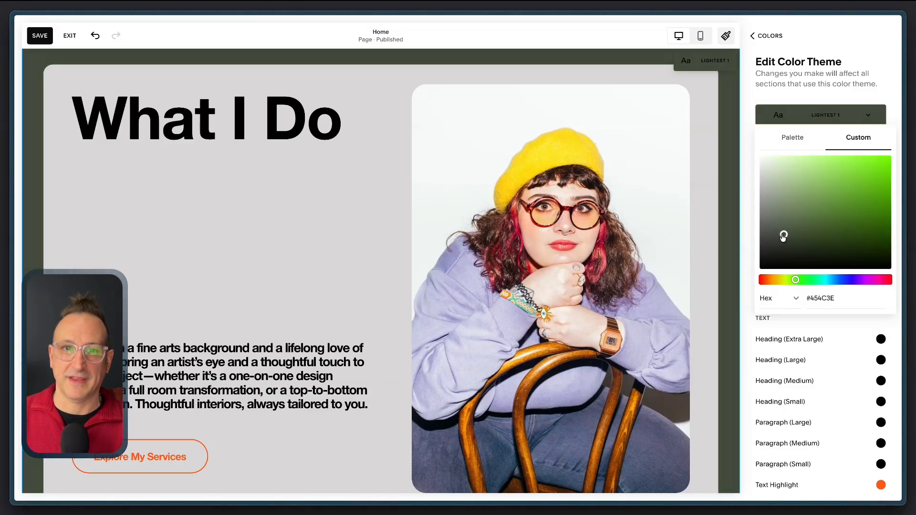
{"action": "left_click_drag", "start_coordinate": [784, 237], "coordinate": [783, 233]}
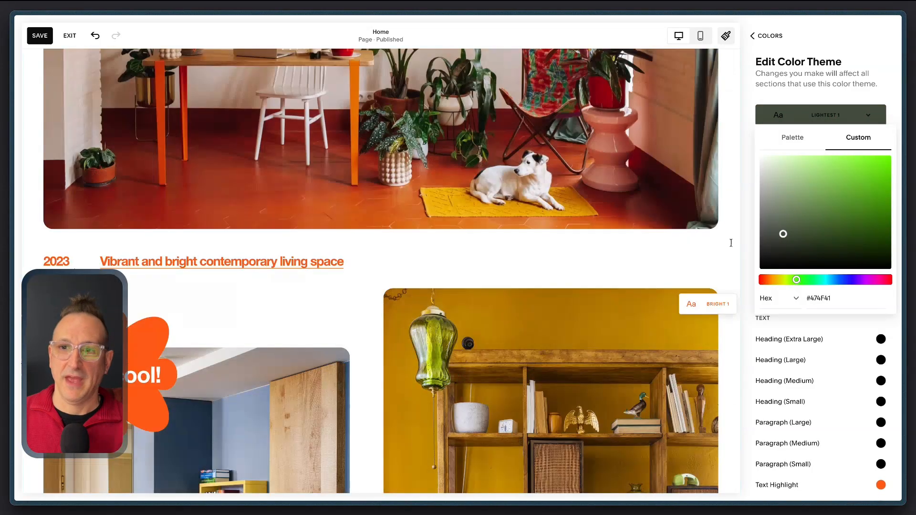
{"action": "left_click", "coordinate": [749, 199]}
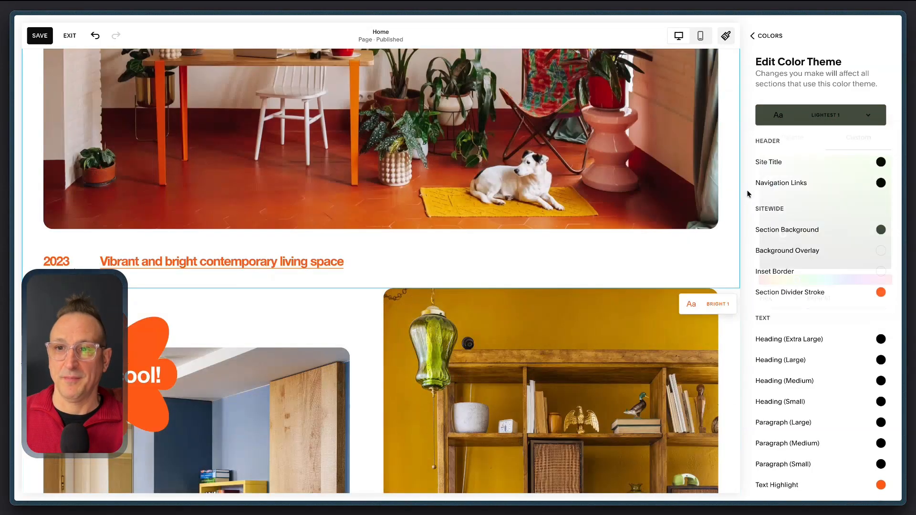
{"action": "left_click", "coordinate": [770, 36]}
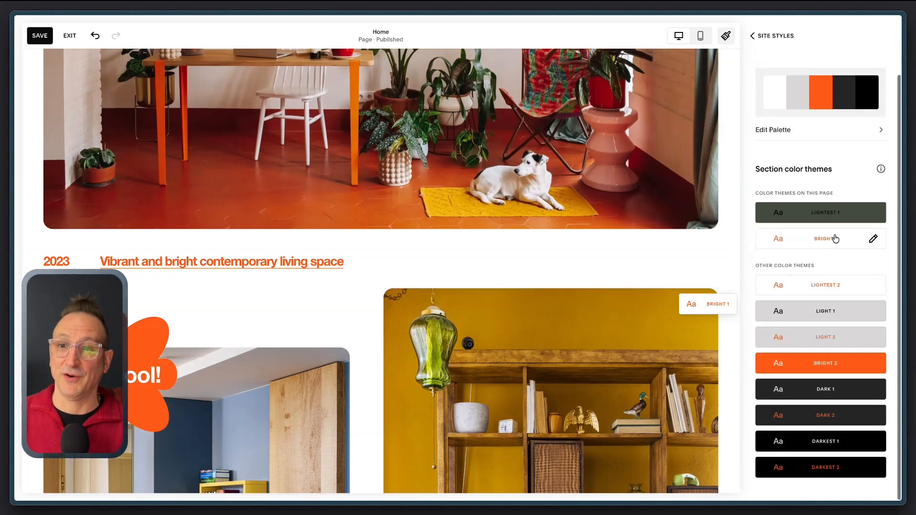
Step: Change the Lightest 1 color theme's section background to a fully saturated bright green
{"action": "scroll", "coordinate": [835, 239], "scroll_direction": "up", "scroll_amount": 1}
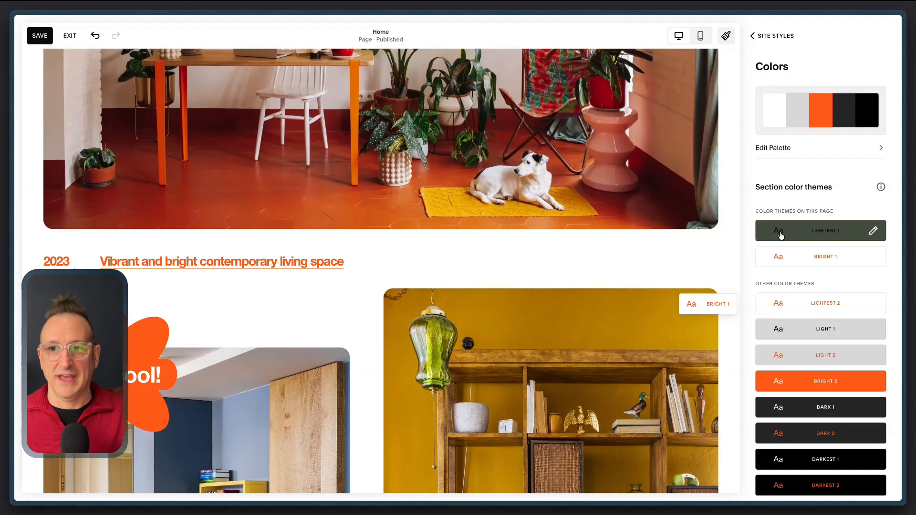
{"action": "left_click", "coordinate": [805, 232]}
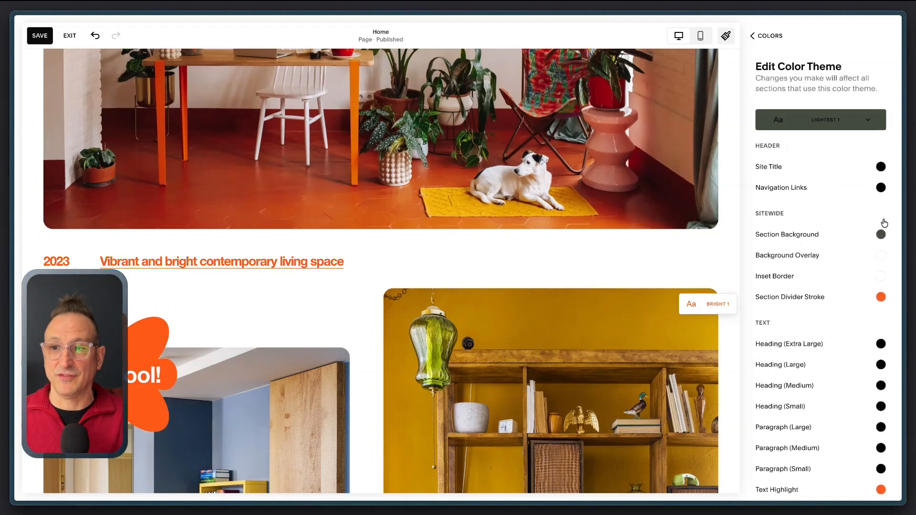
{"action": "left_click", "coordinate": [882, 237]}
{"action": "mouse_move", "coordinate": [796, 226]}
{"action": "left_mouse_down"}
{"action": "mouse_move", "coordinate": [867, 148]}
{"action": "mouse_move", "coordinate": [890, 149]}
{"action": "left_mouse_up"}
{"action": "left_click", "coordinate": [790, 90]}
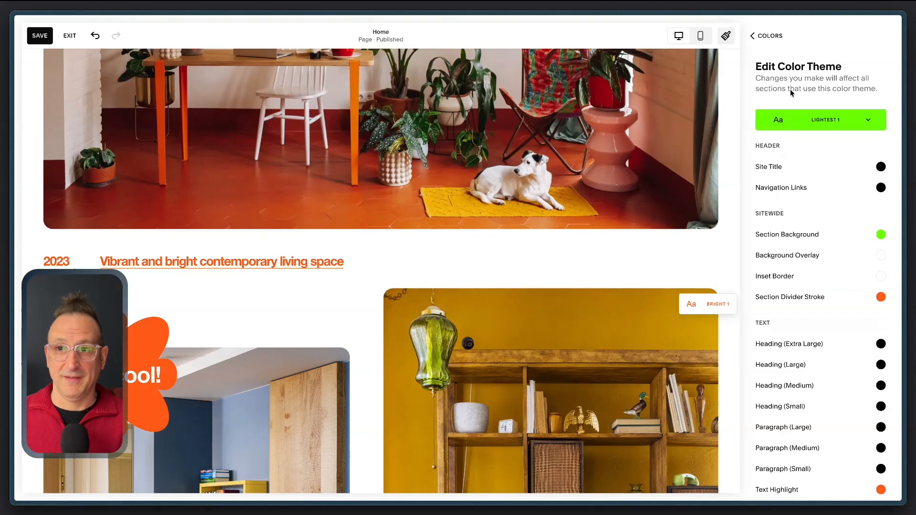
{"action": "left_click", "coordinate": [814, 124]}
{"action": "left_click", "coordinate": [769, 41]}
Step: Look at the palette editor and the recommended color palettes, ending on the main site styles
{"action": "scroll", "coordinate": [809, 382], "scroll_direction": "down", "scroll_amount": 1}
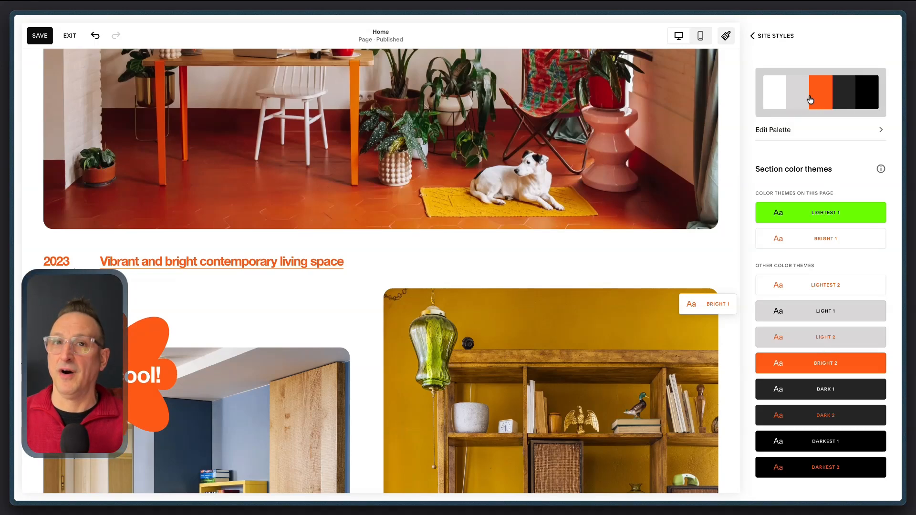
{"action": "left_click", "coordinate": [782, 77]}
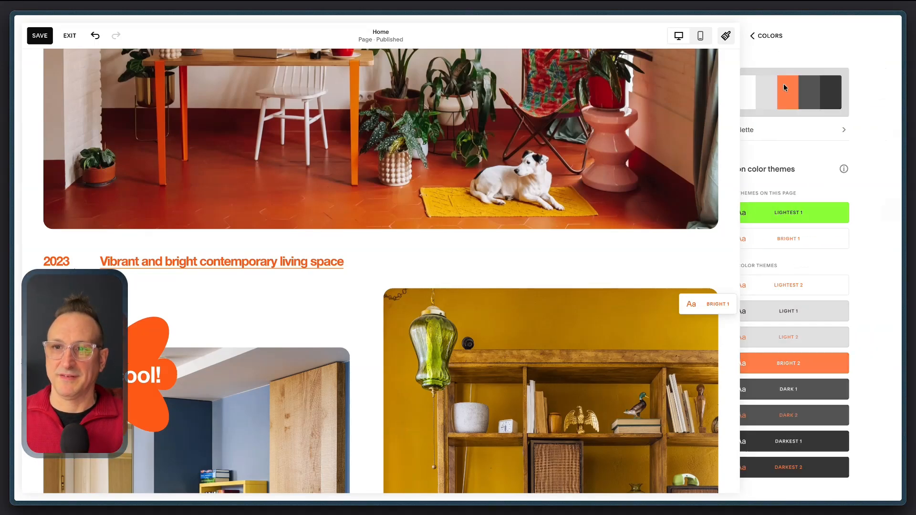
{"action": "left_click", "coordinate": [771, 36]}
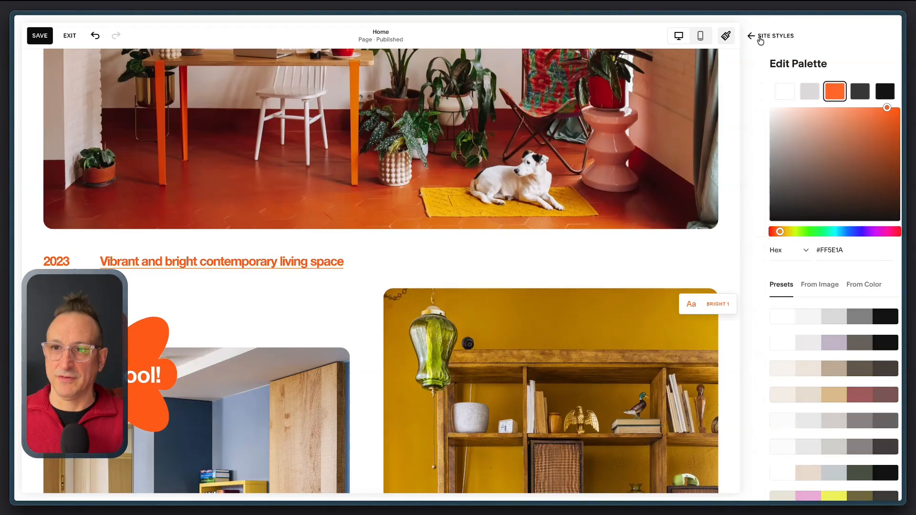
{"action": "left_click", "coordinate": [770, 37]}
{"action": "left_click", "coordinate": [758, 266]}
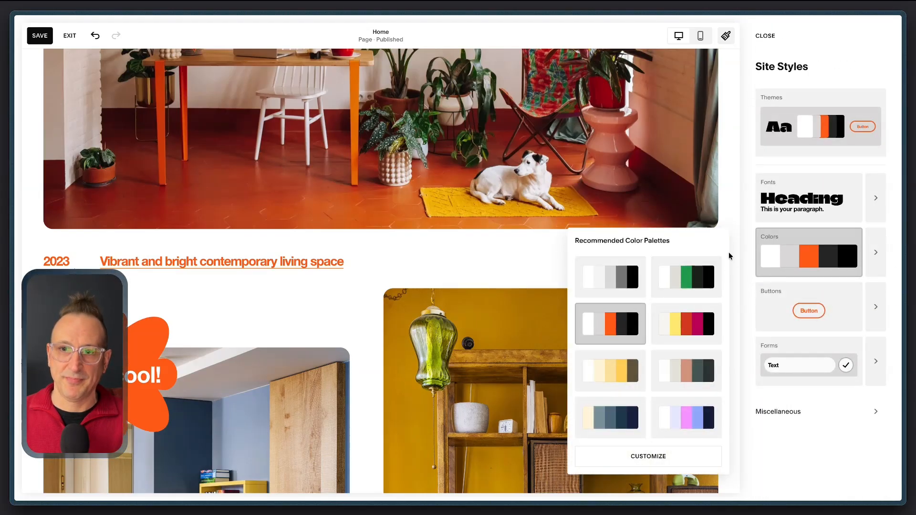
{"action": "scroll", "coordinate": [700, 225], "scroll_direction": "up", "scroll_amount": 10}
{"action": "left_click", "coordinate": [830, 250]}
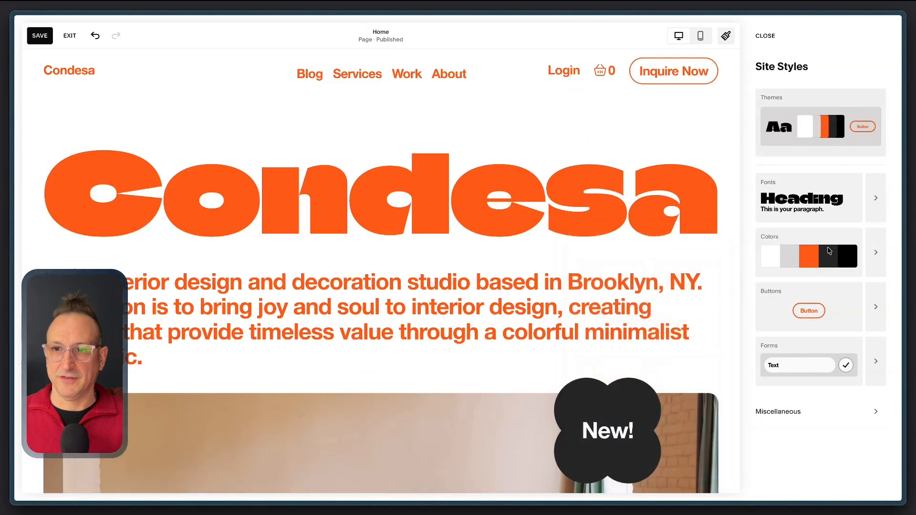